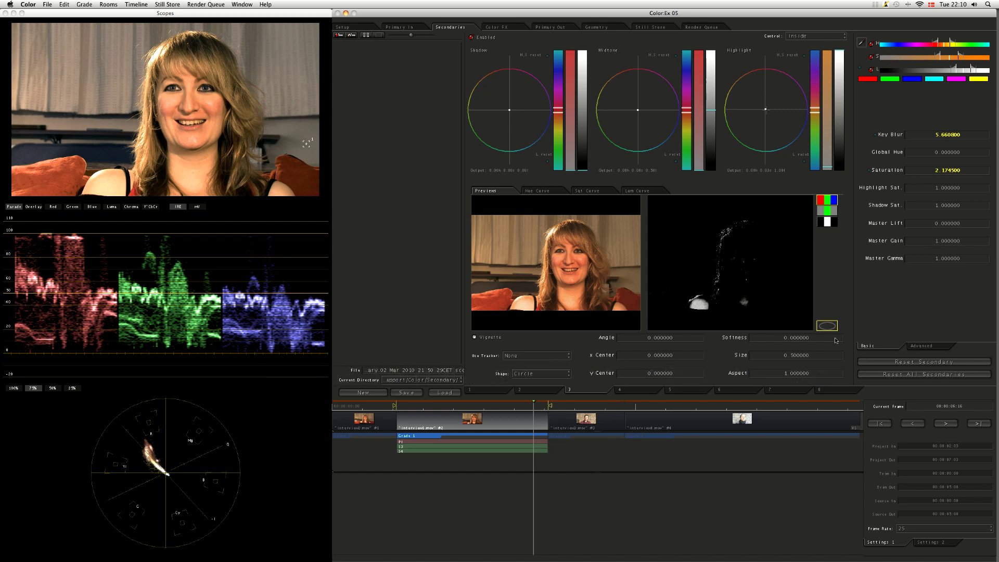
# Step: In secondary 5, sample the teeth with the eyedropper and adjust the HSL qualifiers to refine the key
pyautogui.click(692, 387)
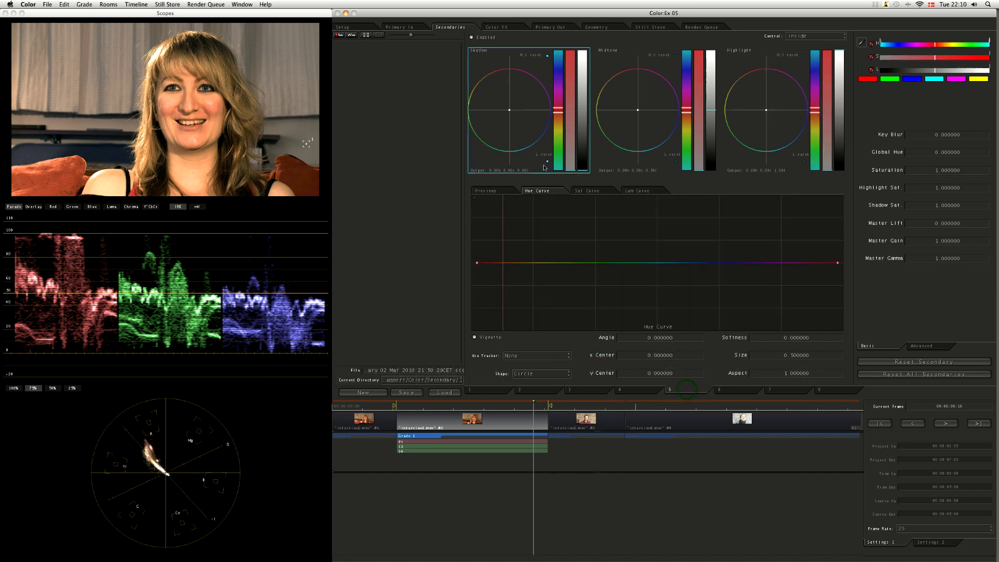
pyautogui.click(494, 191)
pyautogui.click(861, 43)
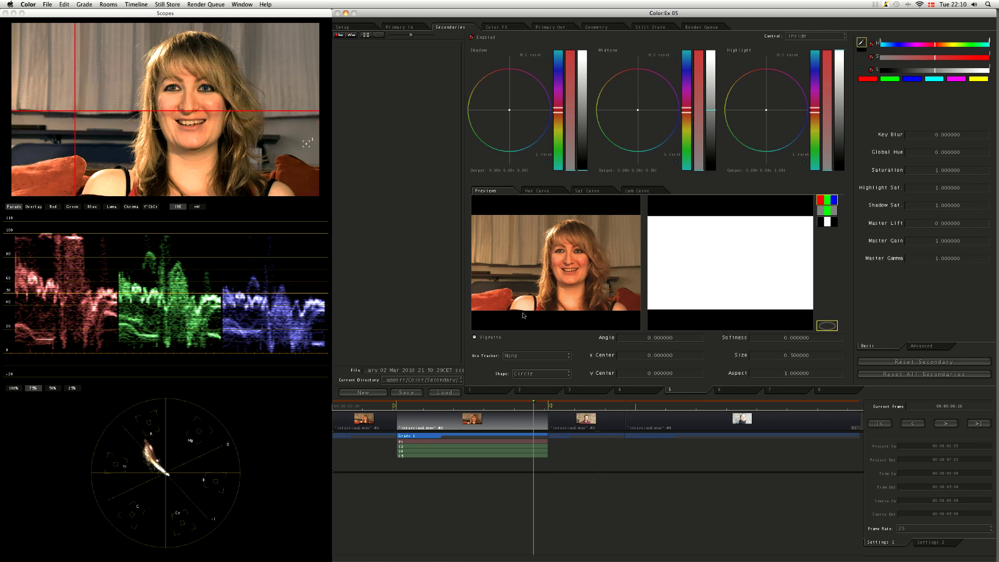
pyautogui.click(712, 327)
pyautogui.moveTo(716, 335); pyautogui.dragTo(732, 325)
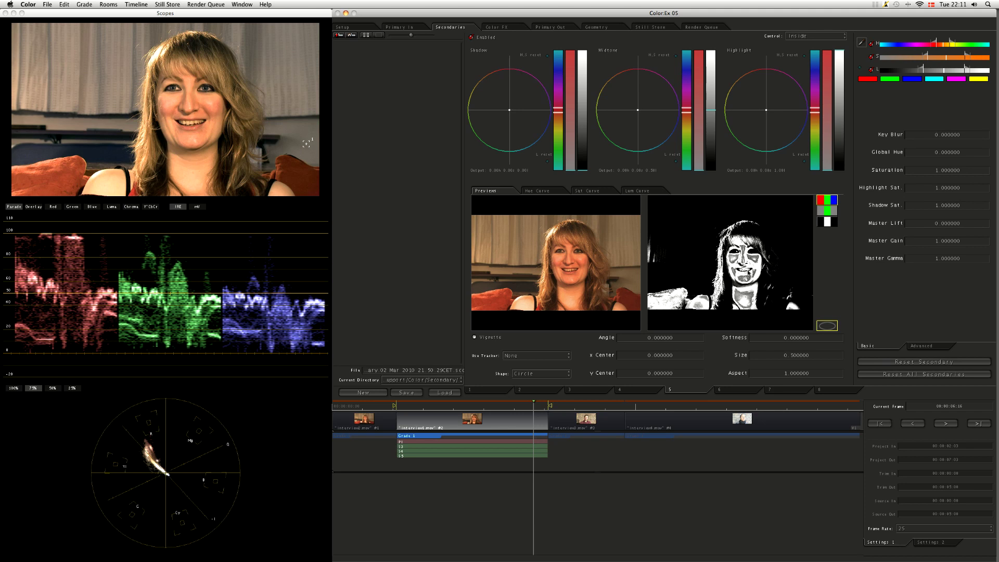
pyautogui.moveTo(938, 45); pyautogui.dragTo(924, 61)
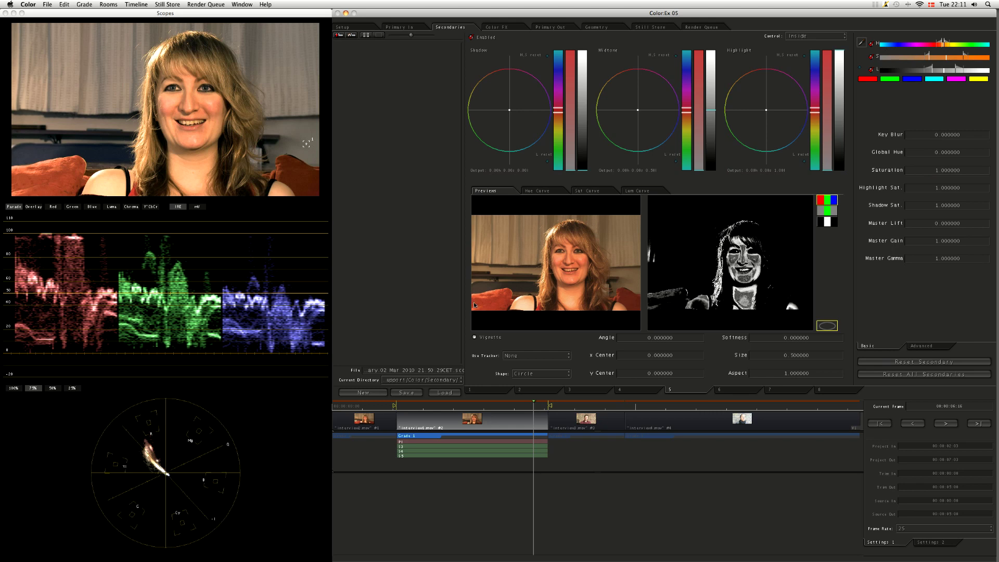
# Step: Enable the vignette and draw an ellipse around the mouth with size about 0.041 and aspect about 0.35, using the desaturated preview
pyautogui.click(485, 339)
pyautogui.moveTo(514, 304); pyautogui.dragTo(571, 271)
pyautogui.click(831, 214)
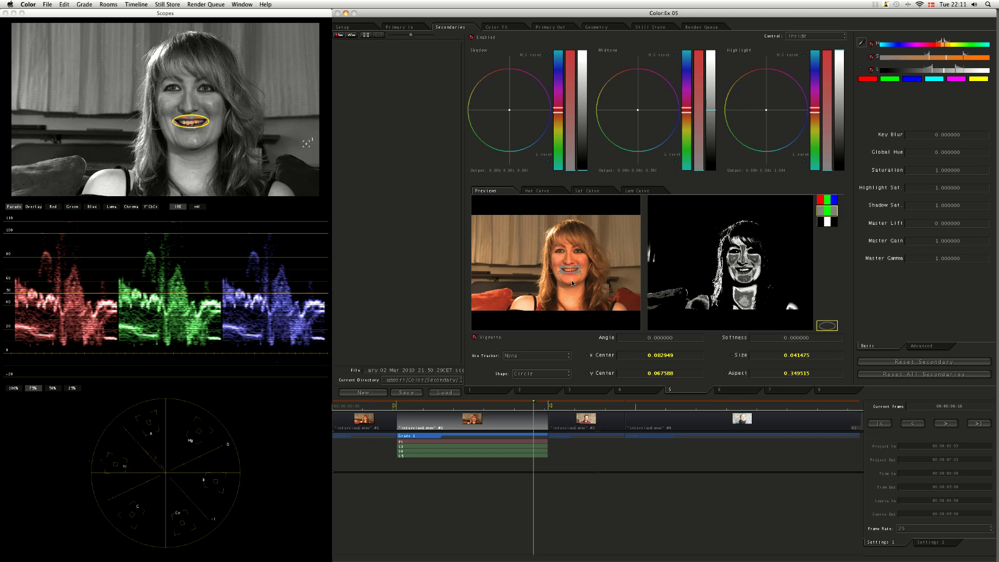
pyautogui.moveTo(569, 273); pyautogui.dragTo(570, 271)
# Step: Fine-tune the HSL key and fit the vignette to the teeth with softness about 0.60 and size about 0.021, returning to the final preview
pyautogui.moveTo(956, 72)
pyautogui.mouseDown()
pyautogui.moveTo(981, 68)
pyautogui.moveTo(961, 71)
pyautogui.moveTo(967, 58)
pyautogui.mouseUp()
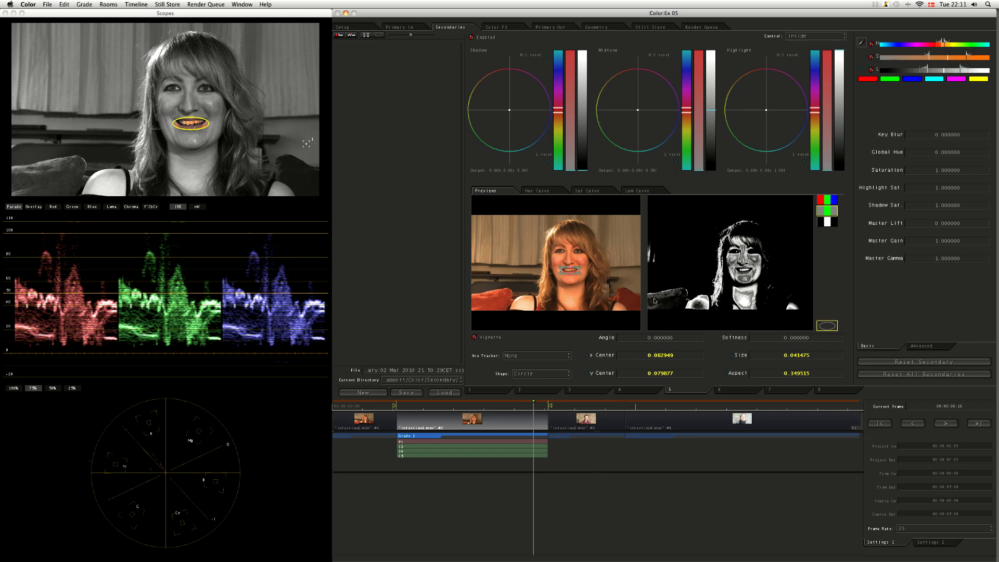
pyautogui.moveTo(761, 338)
pyautogui.mouseDown()
pyautogui.moveTo(761, 361)
pyautogui.moveTo(761, 324)
pyautogui.mouseUp()
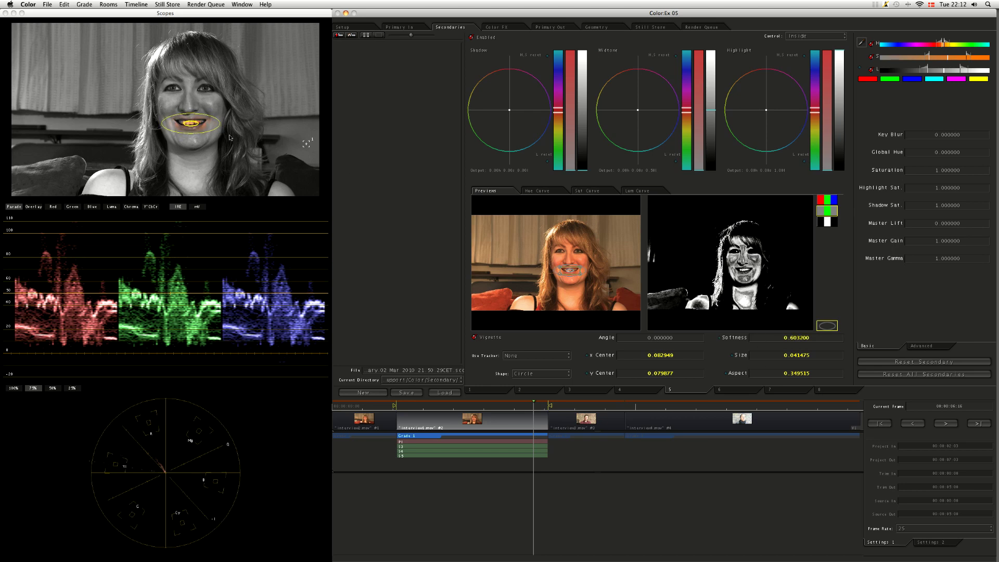
pyautogui.moveTo(766, 357); pyautogui.dragTo(768, 352)
pyautogui.moveTo(572, 271); pyautogui.dragTo(570, 268)
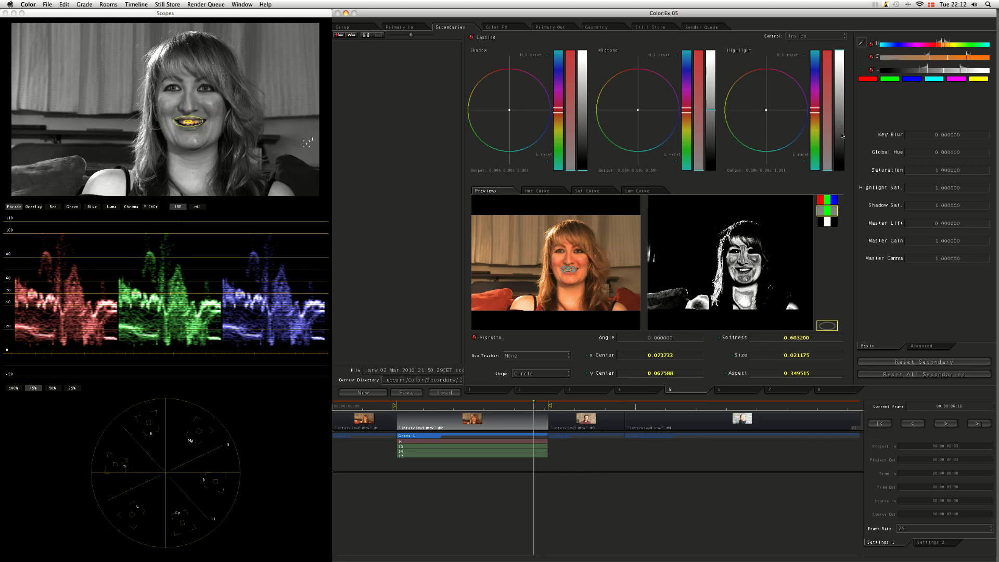
pyautogui.moveTo(938, 44); pyautogui.dragTo(940, 44)
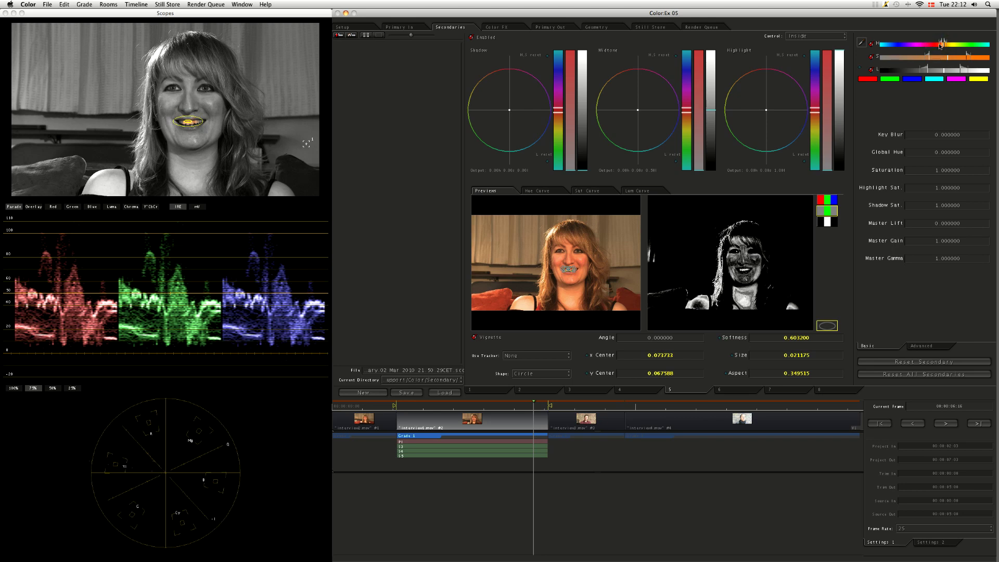
pyautogui.click(827, 199)
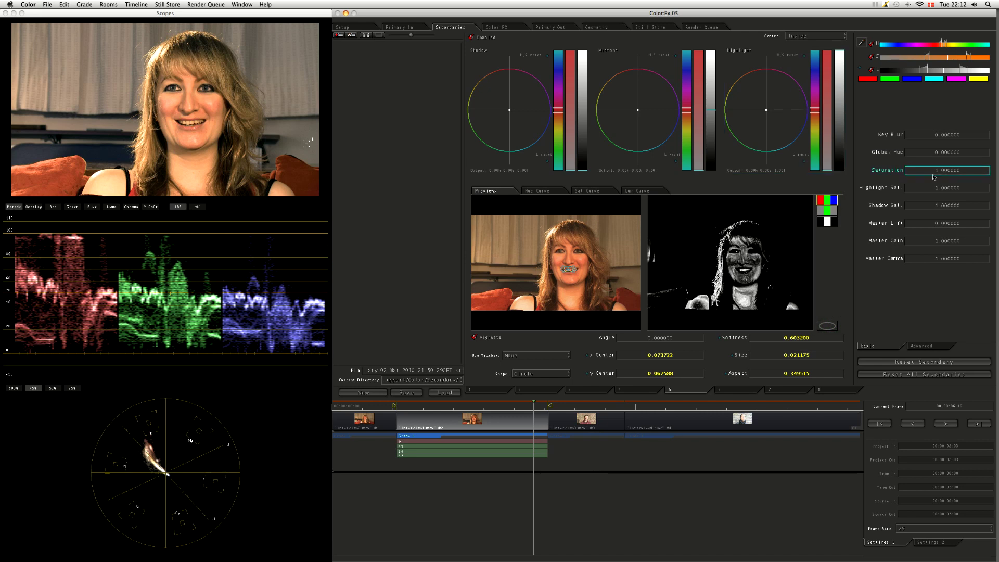
# Step: Lower the teeth's saturation to about 0.80 and raise master gamma to about 1.13, comparing with the secondary off and on
pyautogui.moveTo(933, 177); pyautogui.dragTo(952, 3)
pyautogui.moveTo(908, 81); pyautogui.dragTo(920, 3)
pyautogui.moveTo(934, 172); pyautogui.dragTo(927, 209)
pyautogui.moveTo(882, 342); pyautogui.dragTo(890, 371)
pyautogui.moveTo(894, 337); pyautogui.dragTo(893, 348)
pyautogui.moveTo(937, 172)
pyautogui.mouseDown()
pyautogui.moveTo(921, 206)
pyautogui.moveTo(929, 186)
pyautogui.mouseUp()
pyautogui.moveTo(921, 273); pyautogui.dragTo(931, 226)
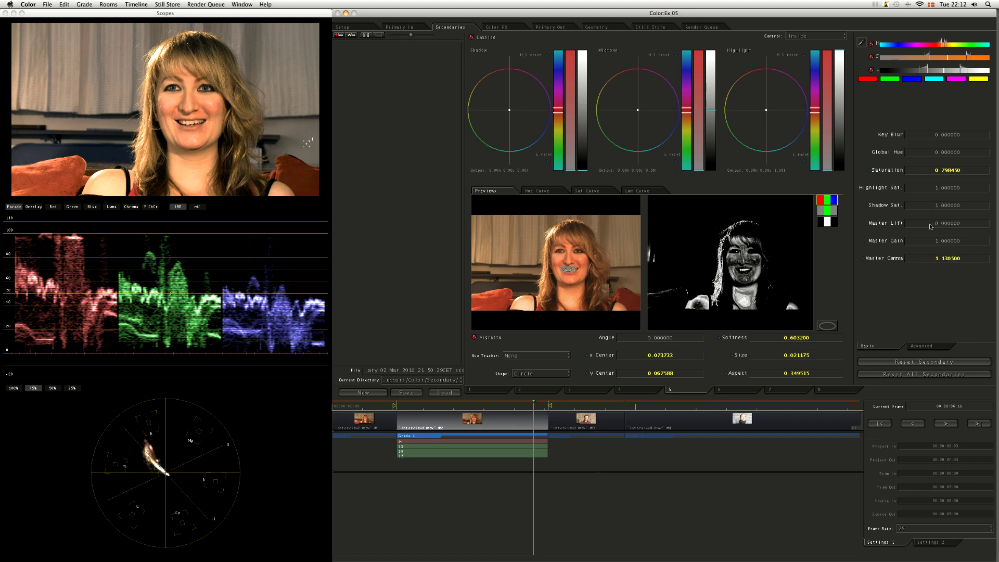
pyautogui.click(472, 37)
pyautogui.click(473, 38)
# Step: Adjust master gamma to about 1.16 and saturation to about 0.65, comparing each change with the secondary off and on
pyautogui.moveTo(918, 262)
pyautogui.mouseDown()
pyautogui.moveTo(911, 292)
pyautogui.moveTo(916, 266)
pyautogui.mouseUp()
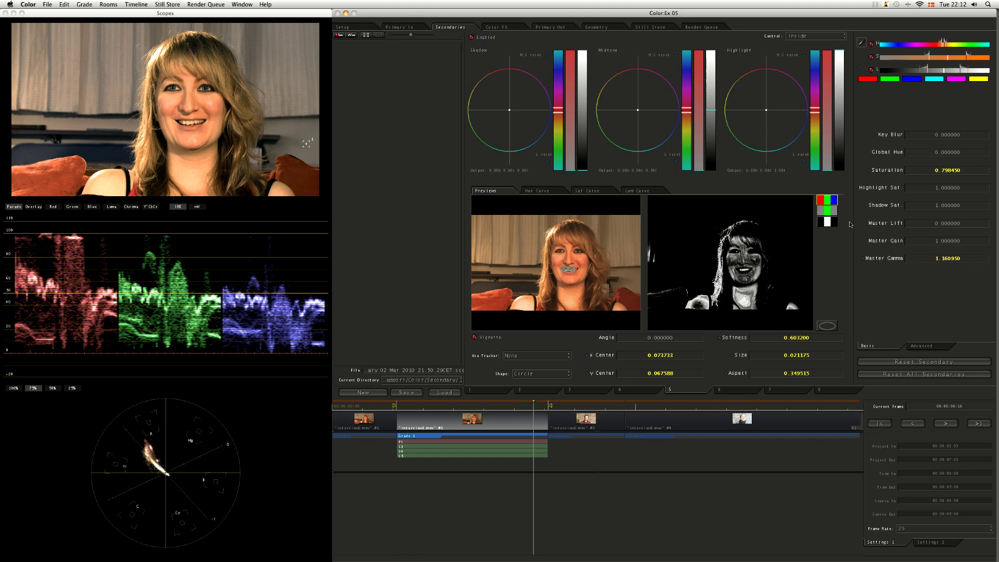
pyautogui.click(472, 39)
pyautogui.click(472, 39)
pyautogui.moveTo(924, 173); pyautogui.dragTo(934, 135)
pyautogui.click(472, 38)
pyautogui.click(472, 38)
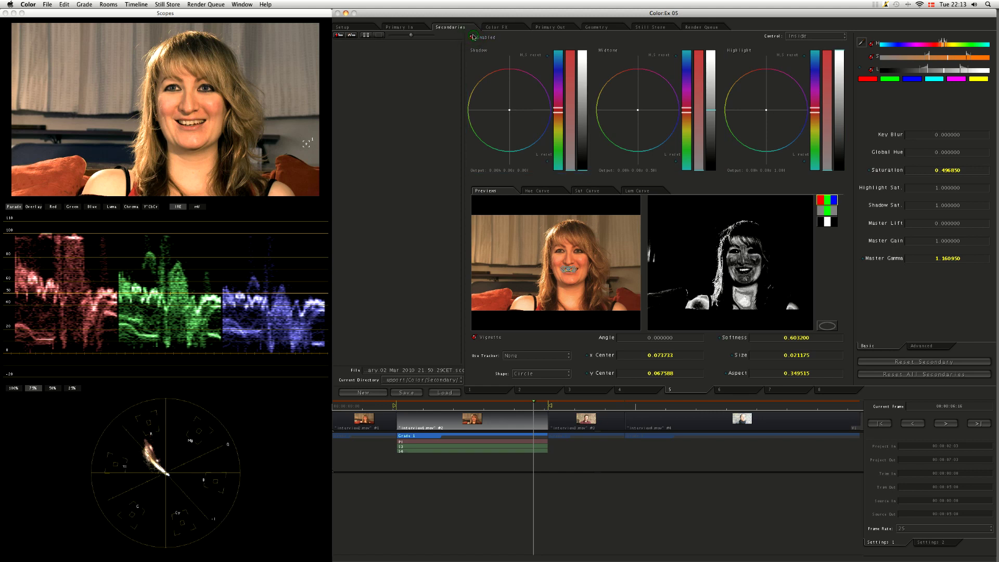
pyautogui.moveTo(924, 171); pyautogui.dragTo(902, 212)
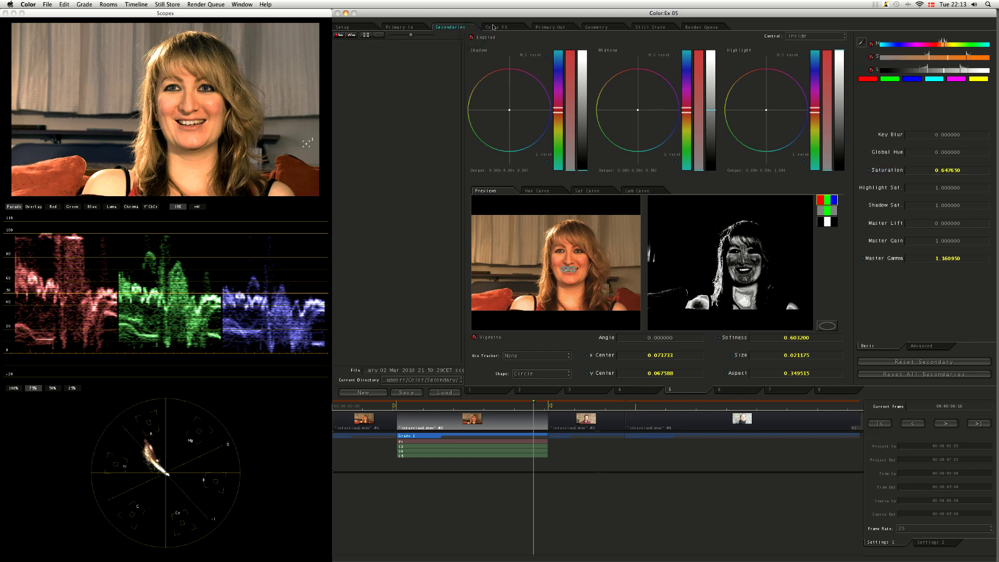
pyautogui.click(472, 38)
pyautogui.click(472, 38)
# Step: Keyframe the vignette on the smiling frame and again slightly earlier, moving the earlier one to about X 0.076, Y 0.109 over the mouth
pyautogui.hotkey('ctrl', '9')
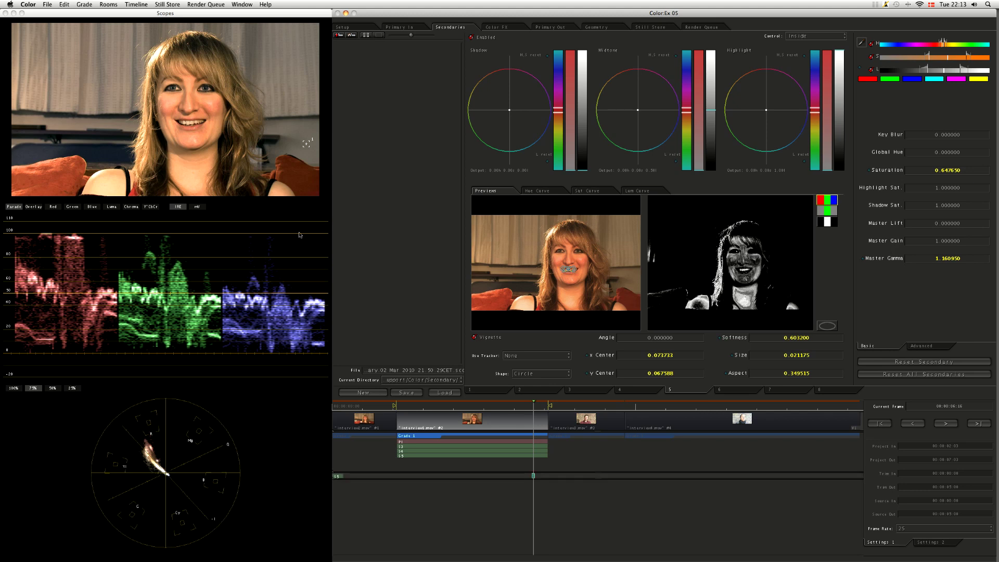
pyautogui.click(139, 4)
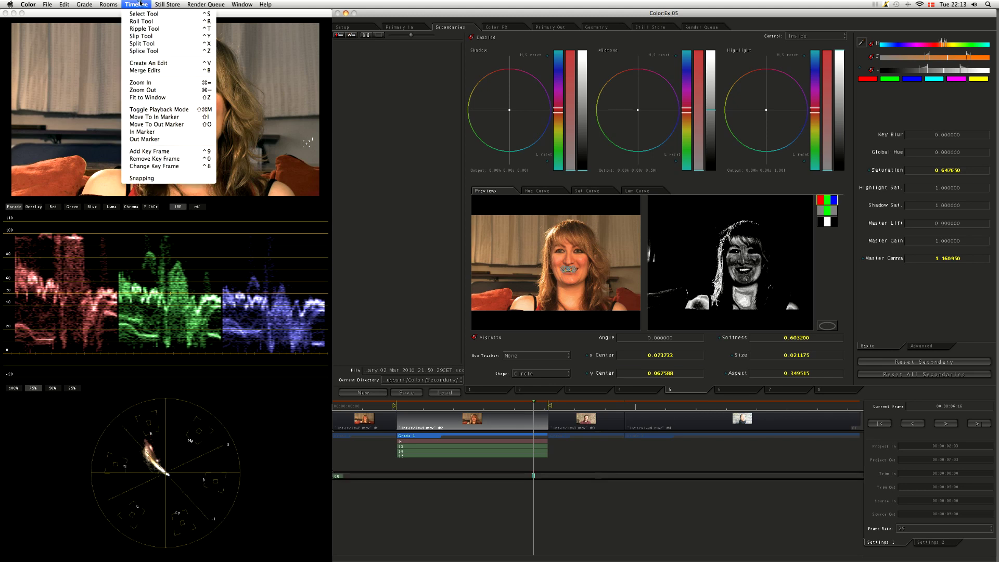
pyautogui.click(585, 336)
pyautogui.moveTo(534, 404)
pyautogui.mouseDown()
pyautogui.moveTo(551, 406)
pyautogui.moveTo(524, 406)
pyautogui.mouseUp()
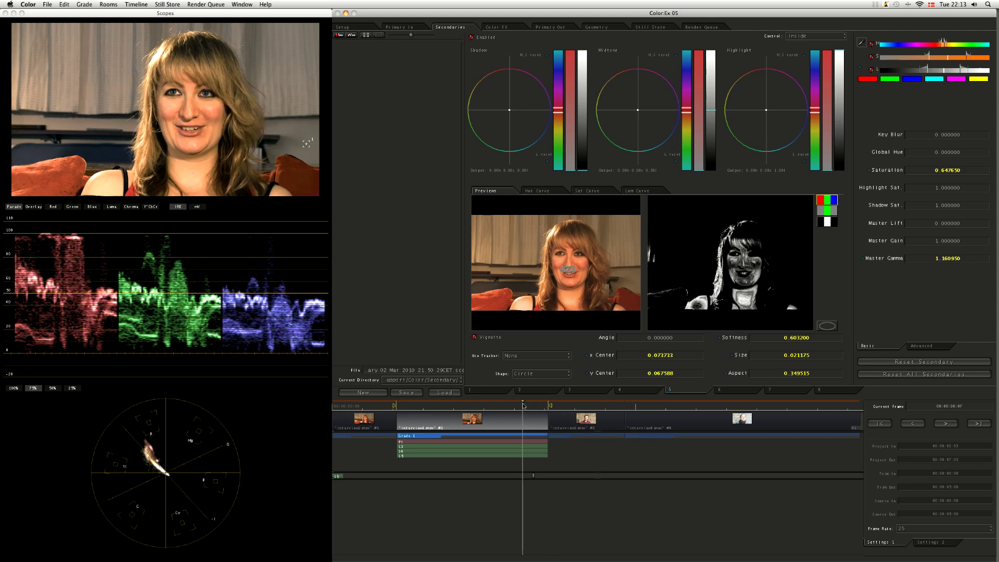
pyautogui.hotkey('ctrl', '9')
pyautogui.moveTo(569, 271); pyautogui.dragTo(570, 275)
# Step: Add a third, earlier keyframe and move the vignette onto the mouth at about X 0.081, Y 0.121
pyautogui.click(513, 403)
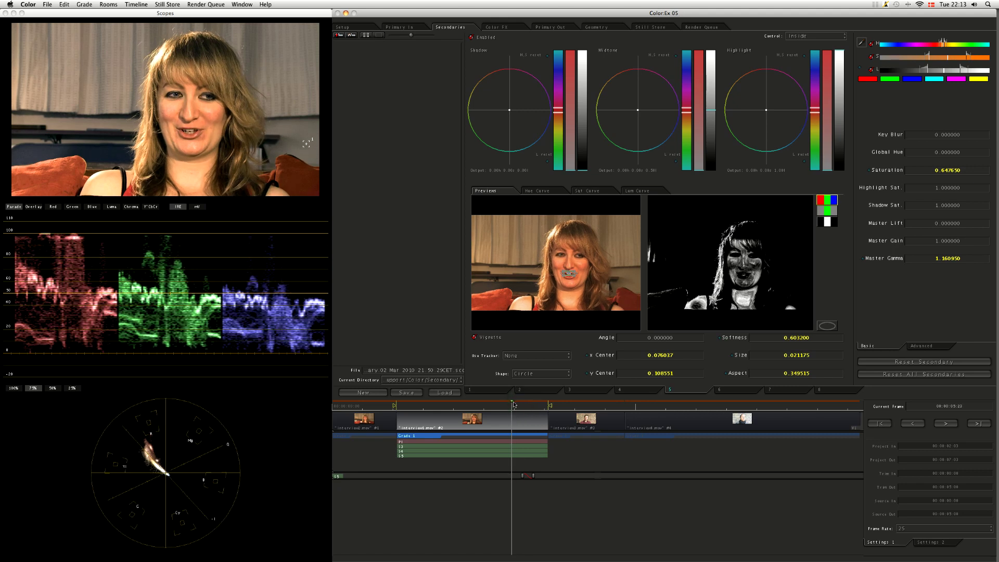
pyautogui.moveTo(512, 405); pyautogui.dragTo(508, 406)
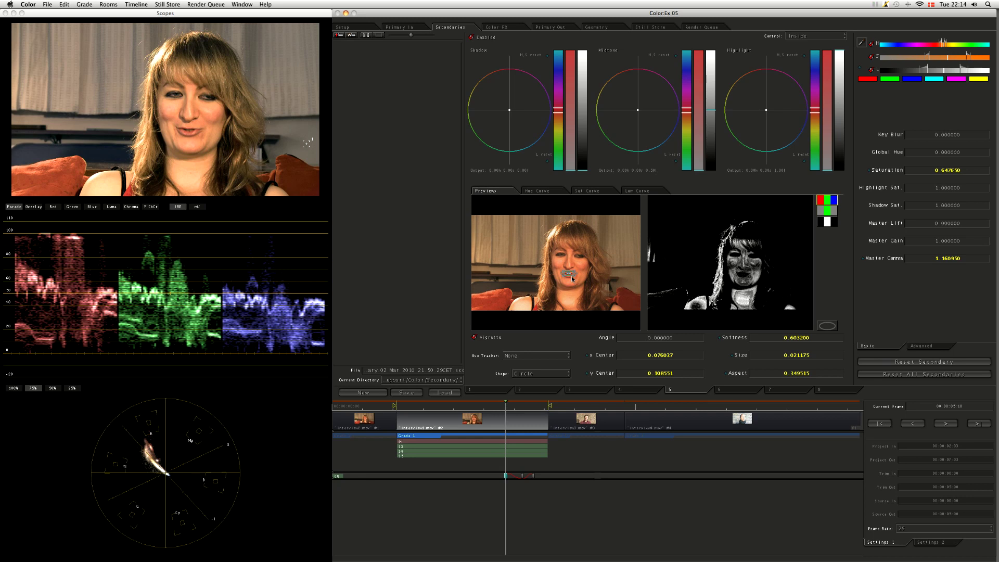
pyautogui.moveTo(569, 275); pyautogui.dragTo(570, 278)
# Step: Find the closed-mouth frame further back in the clip, keyframe it, and move the vignette to about X 0.055, Y 0.215
pyautogui.click(498, 408)
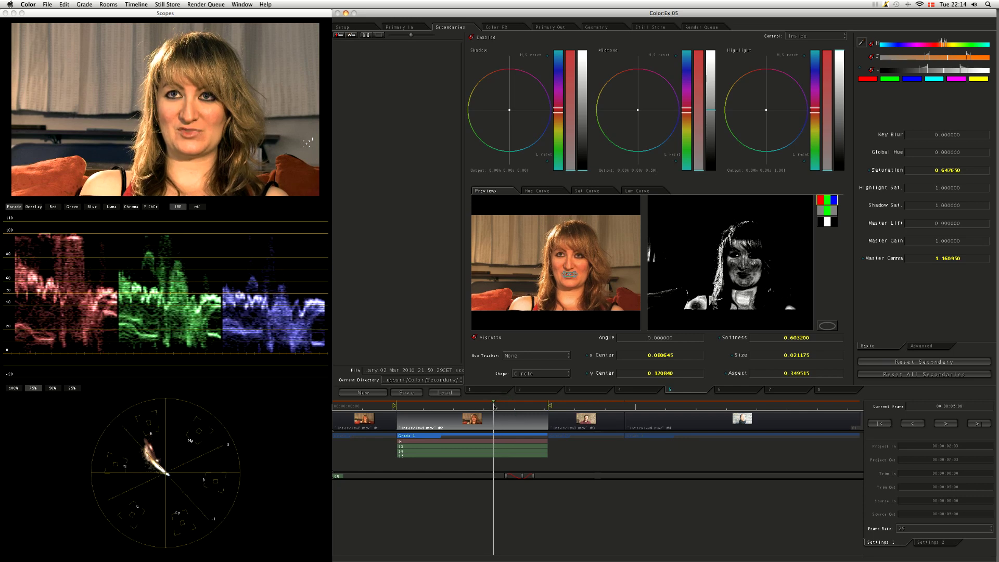
pyautogui.click(497, 408)
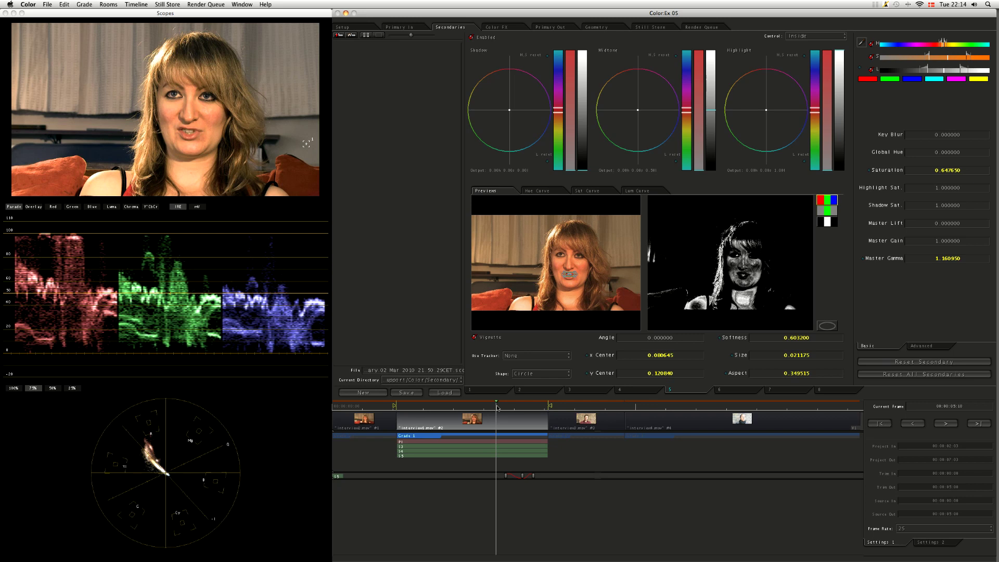
pyautogui.click(487, 406)
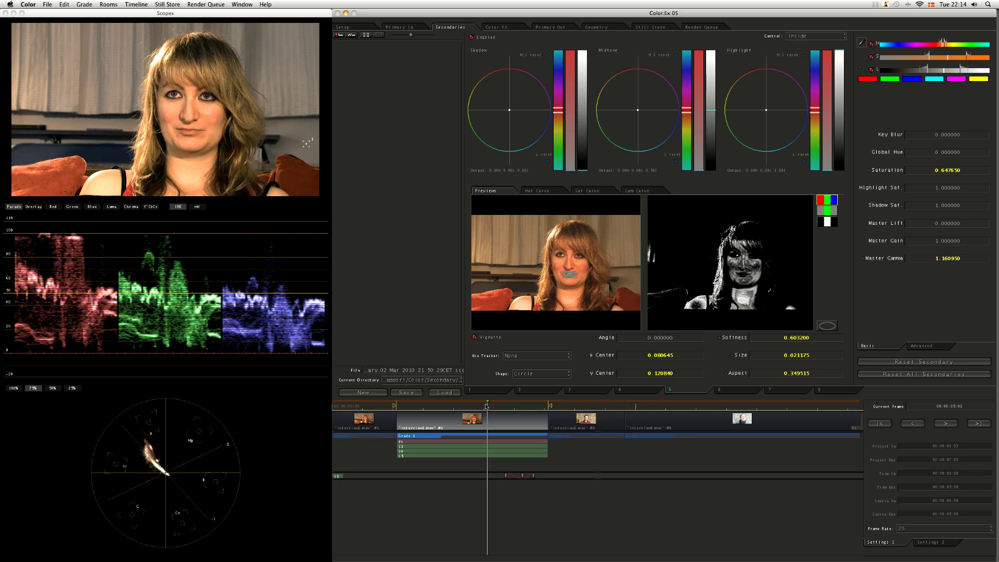
pyautogui.moveTo(487, 406); pyautogui.dragTo(478, 405)
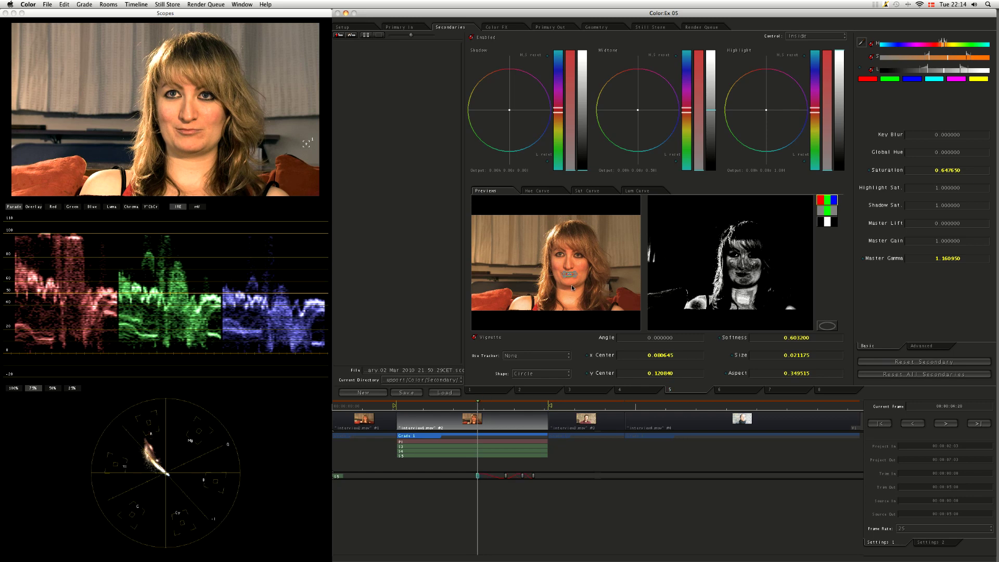
pyautogui.moveTo(570, 276); pyautogui.dragTo(566, 285)
# Step: Add another keyframe earlier in the clip where she is speaking and move the vignette up over the mouth
pyautogui.moveTo(474, 407); pyautogui.dragTo(464, 411)
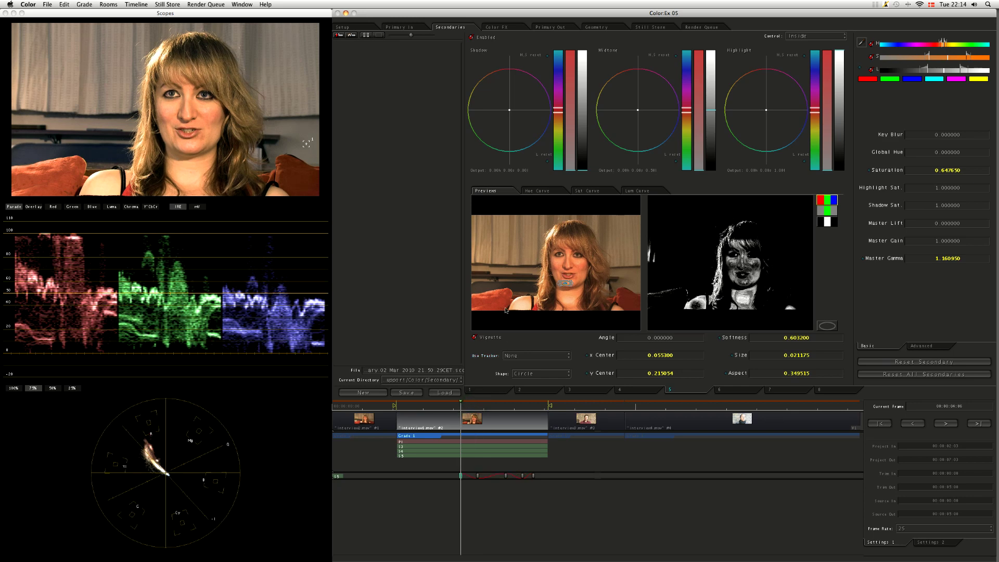
pyautogui.moveTo(565, 284); pyautogui.dragTo(569, 277)
pyautogui.click(569, 275)
# Step: Return to the closed-mouth keyframe, move the vignette up from the chin onto the mouth, and scrub through to check the animation
pyautogui.click(471, 404)
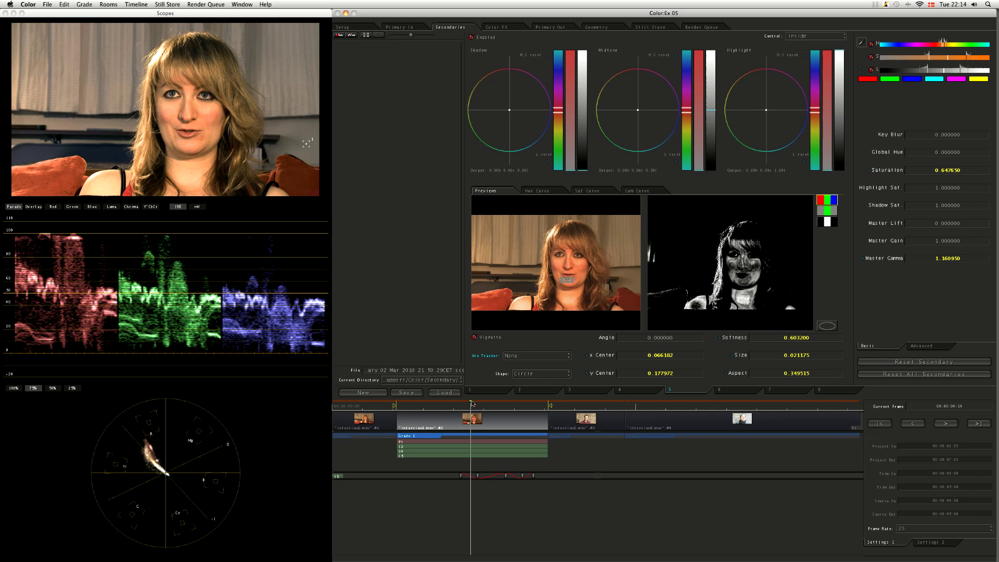
pyautogui.click(478, 404)
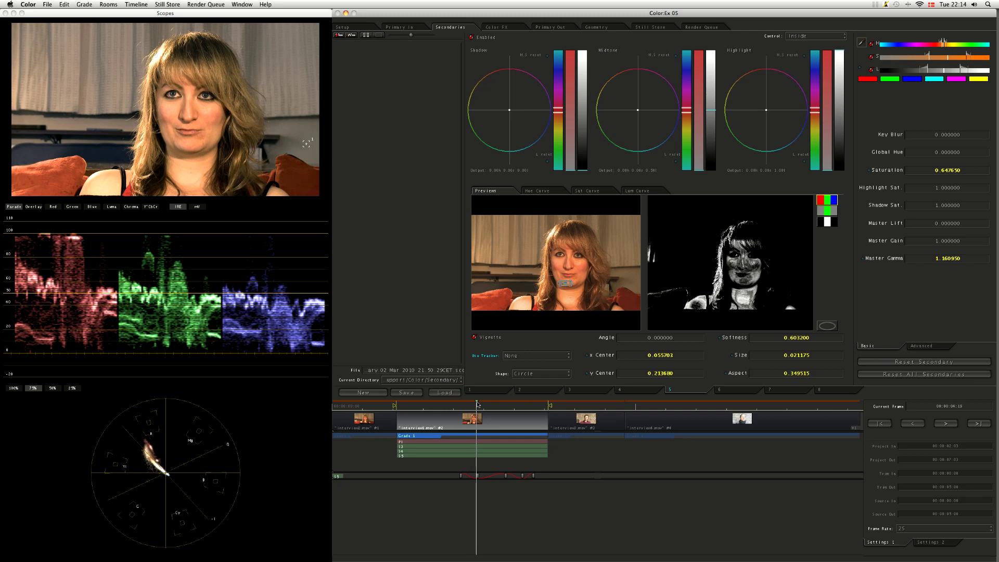
pyautogui.click(478, 404)
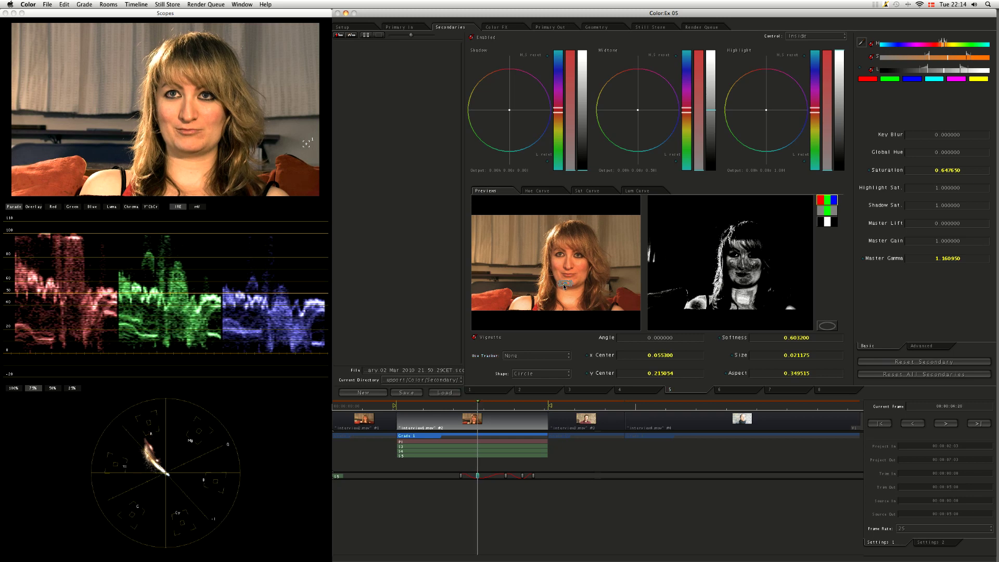
pyautogui.moveTo(563, 283); pyautogui.dragTo(570, 278)
pyautogui.moveTo(468, 406); pyautogui.dragTo(507, 420)
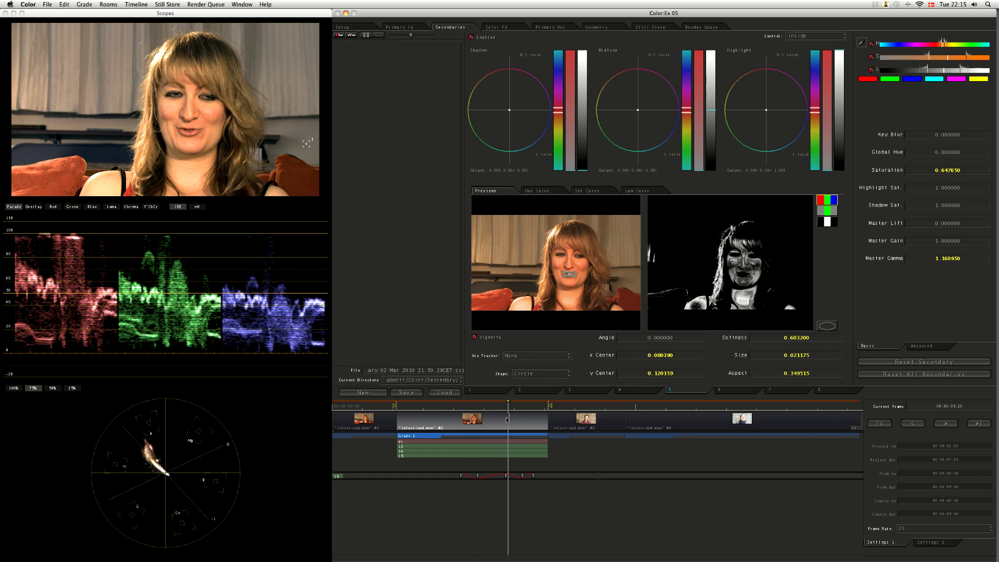